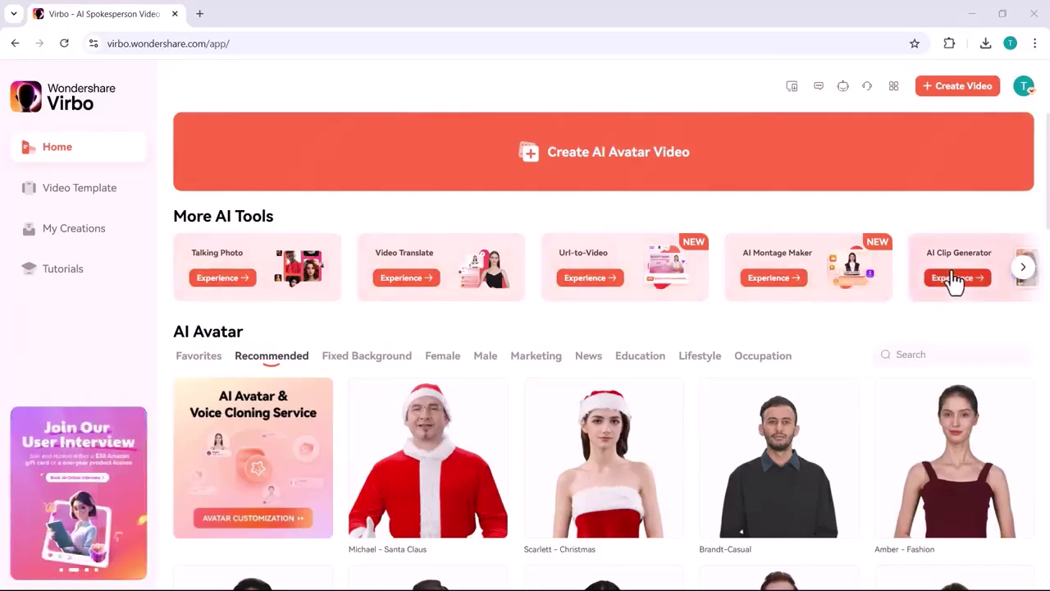
- Browse Virbo's AI tools row and video template gallery, then return to Home
click(1022, 268)
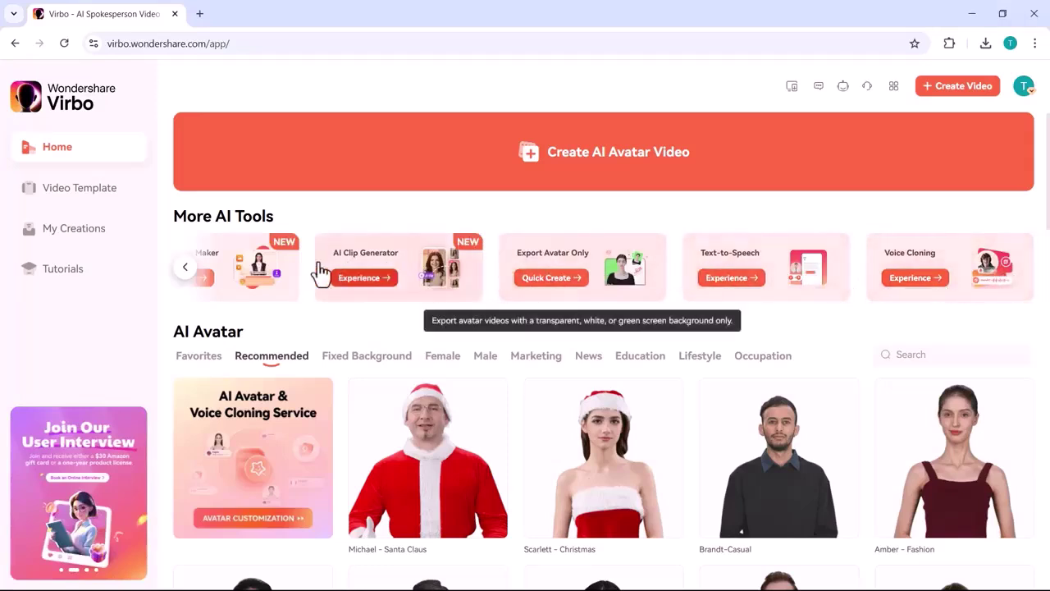
click(183, 278)
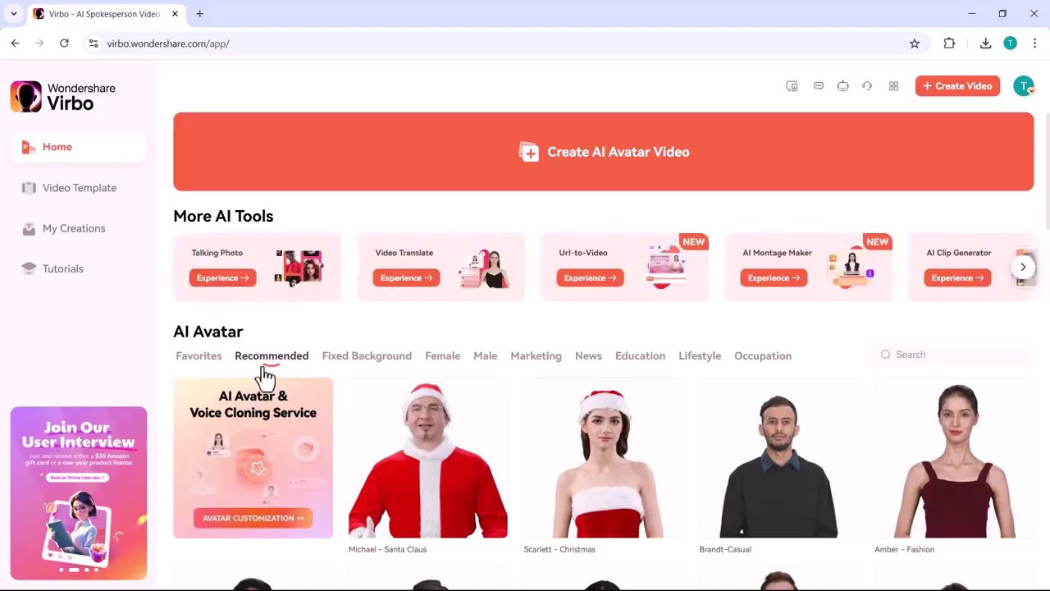
scroll(279, 369, down, 5)
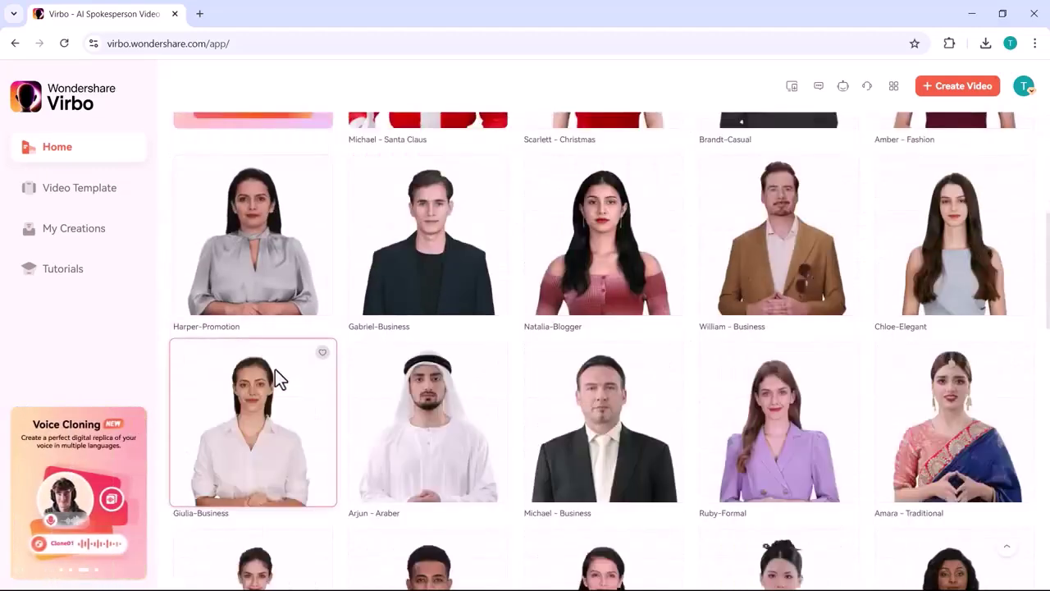
scroll(275, 373, up, 5)
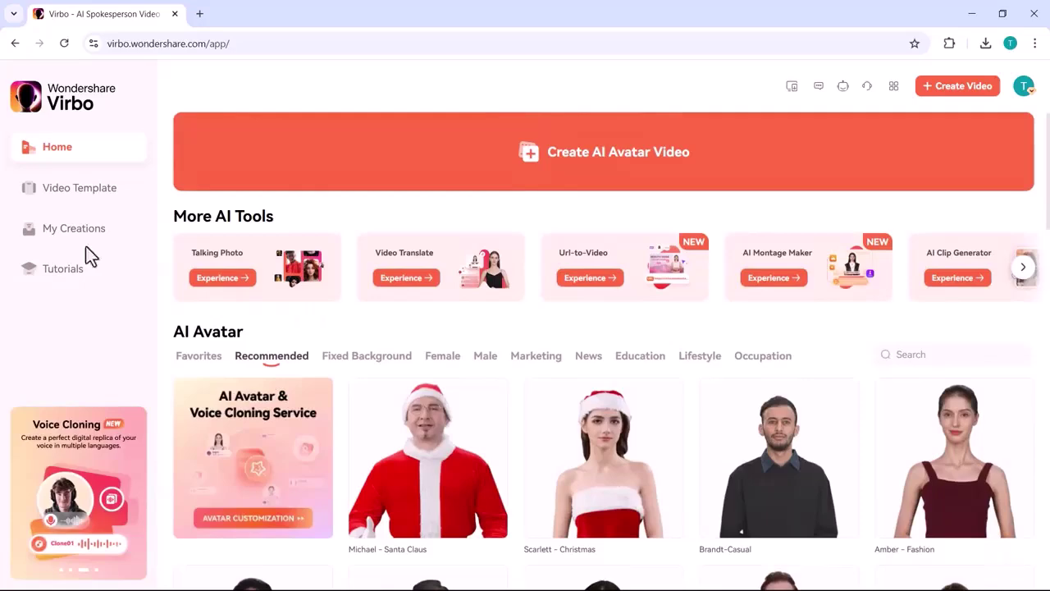
click(71, 196)
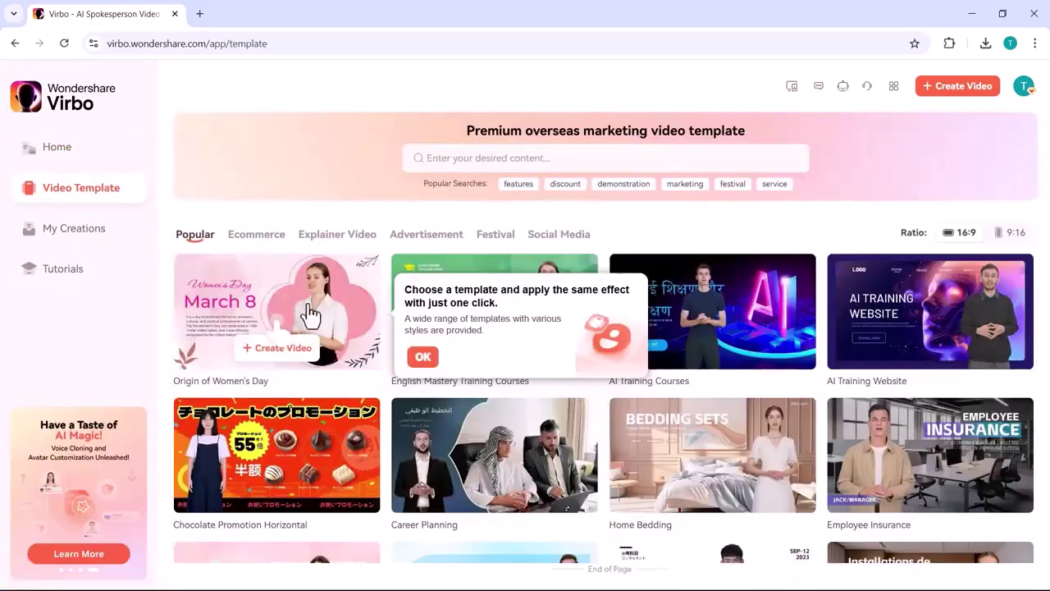
click(421, 358)
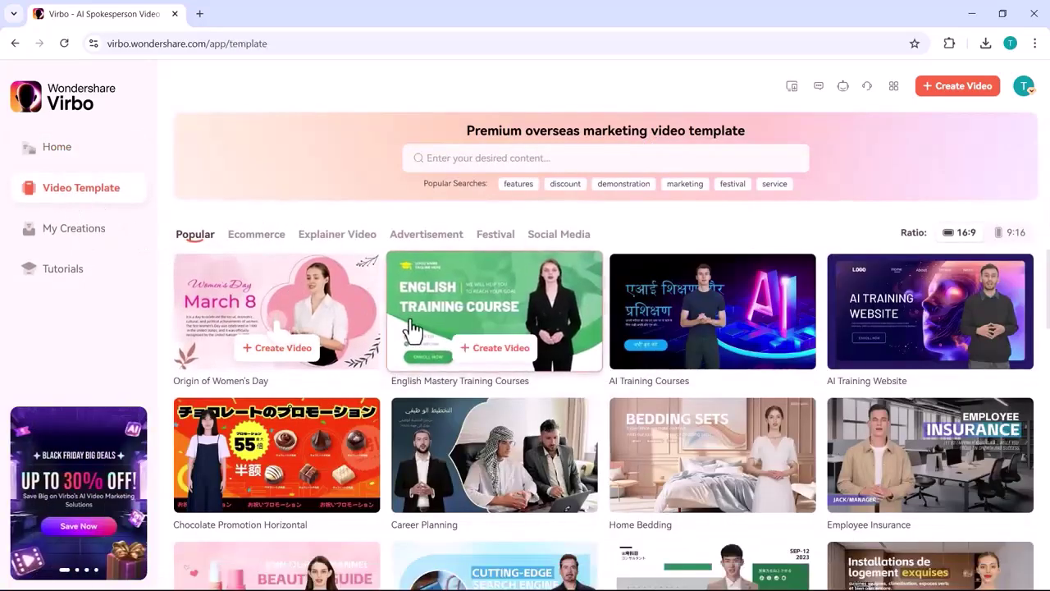
scroll(404, 343, down, 2)
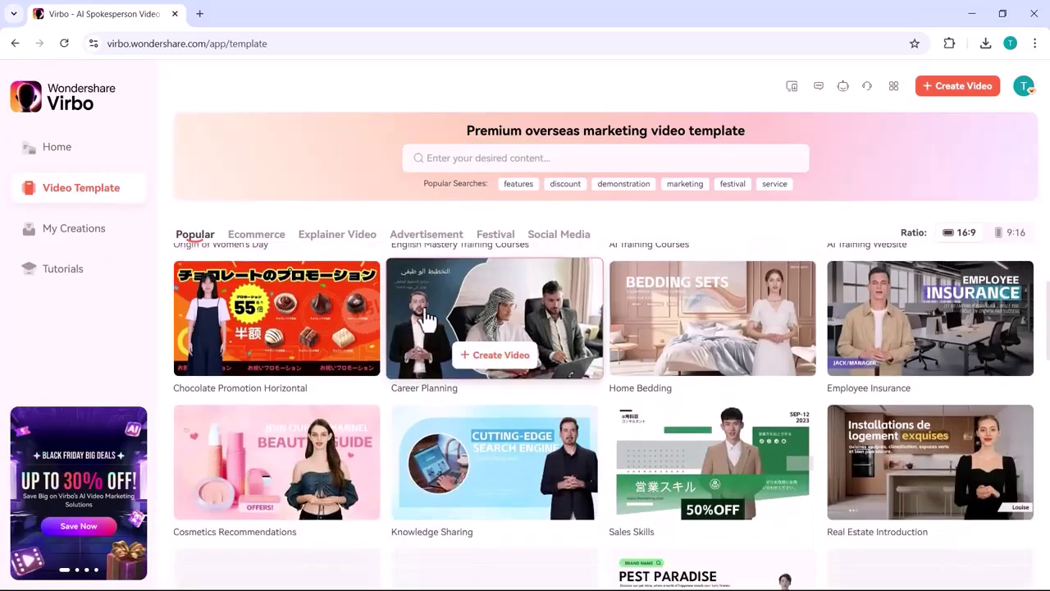
key(alt+Left)
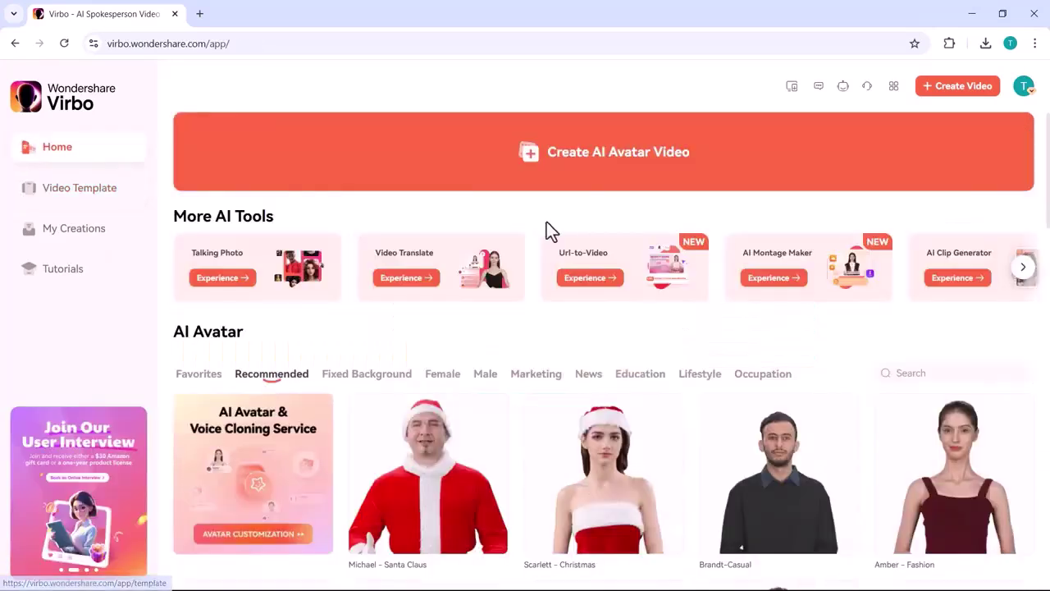
- Paste the Amazon eye-patch product URL into URL-to-Video and analyze it
click(598, 280)
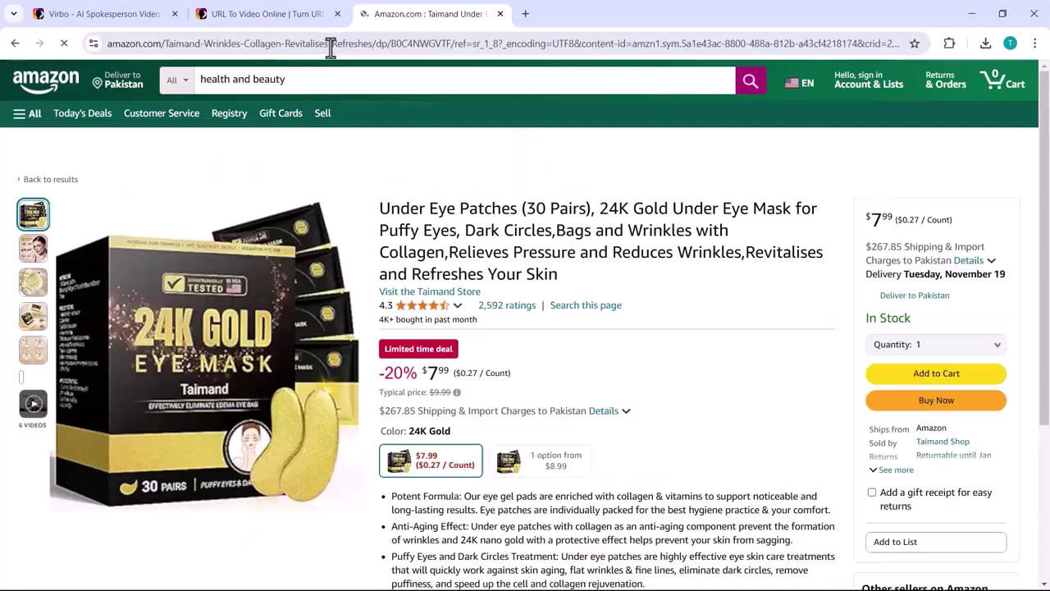
click(331, 47)
key(ctrl+c)
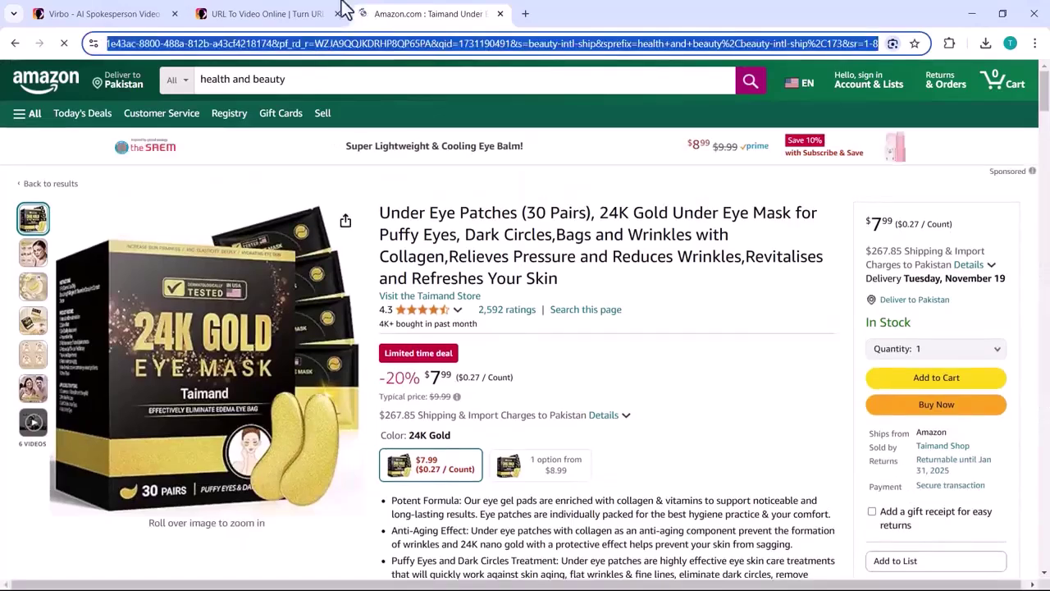
click(332, 12)
click(402, 333)
key(ctrl+v)
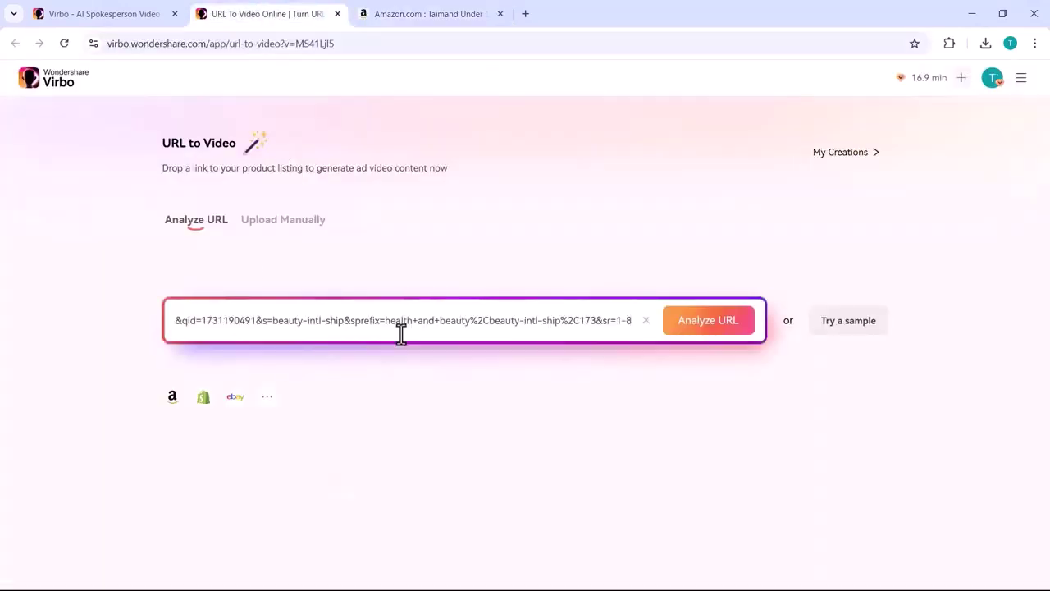
click(712, 324)
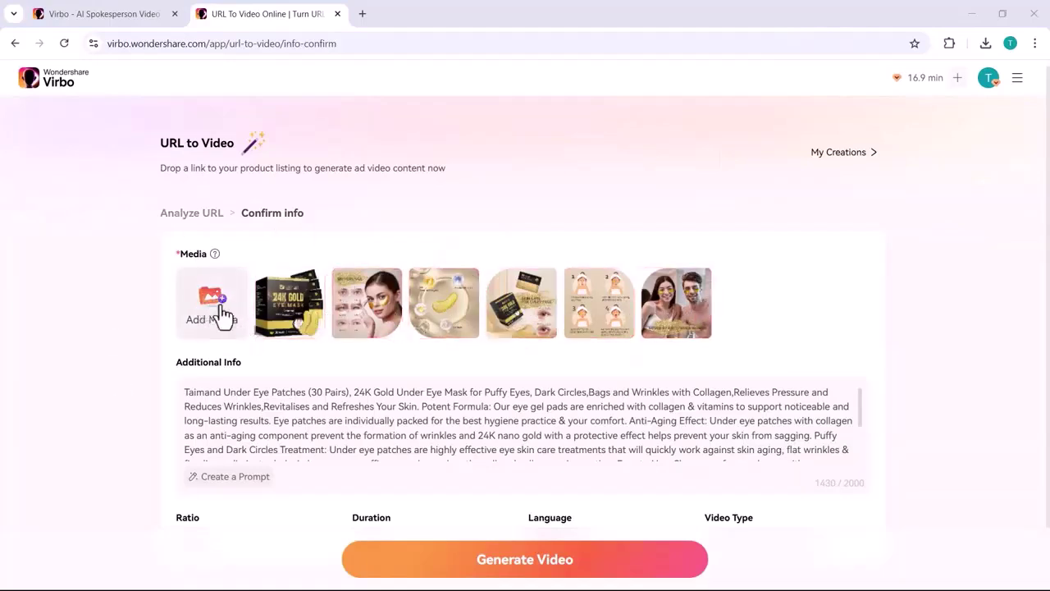
- Set the ad duration to 30s and generate the 24K Gold eye mask videos
scroll(232, 397, down, 2)
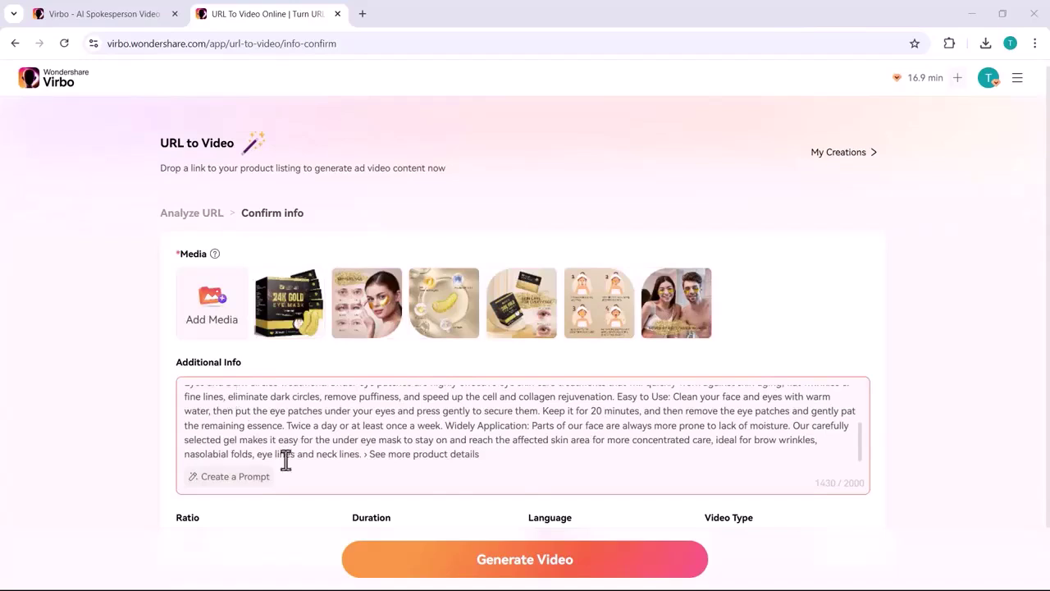
scroll(279, 467, down, 1)
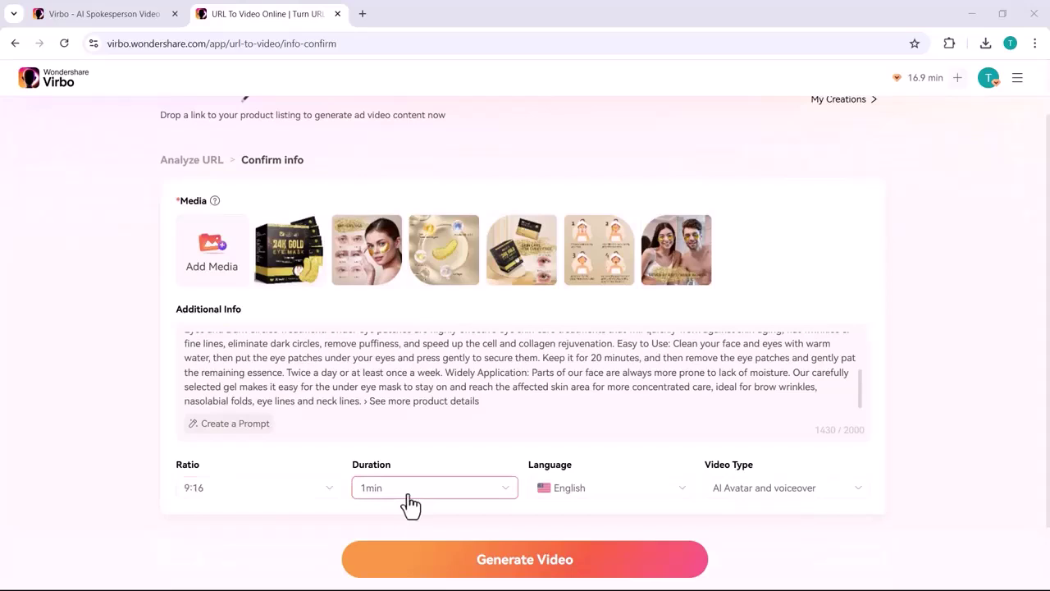
click(476, 502)
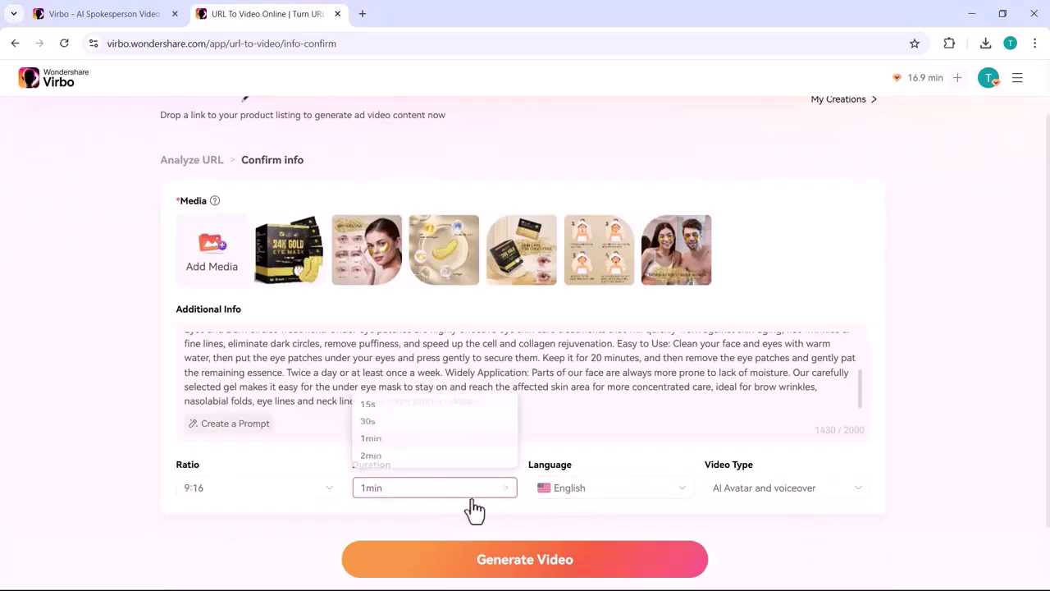
click(453, 411)
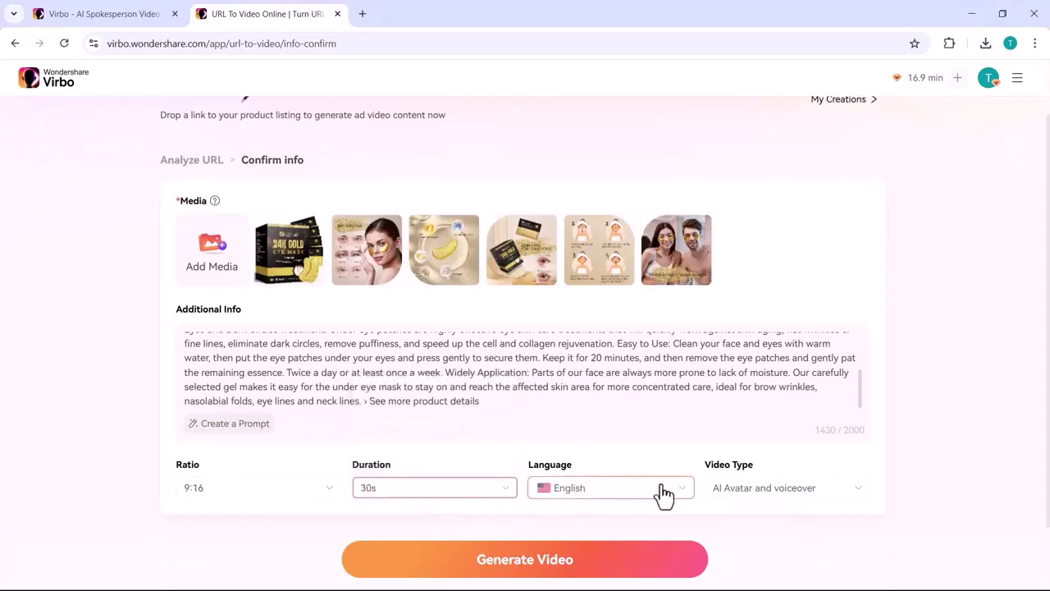
click(560, 573)
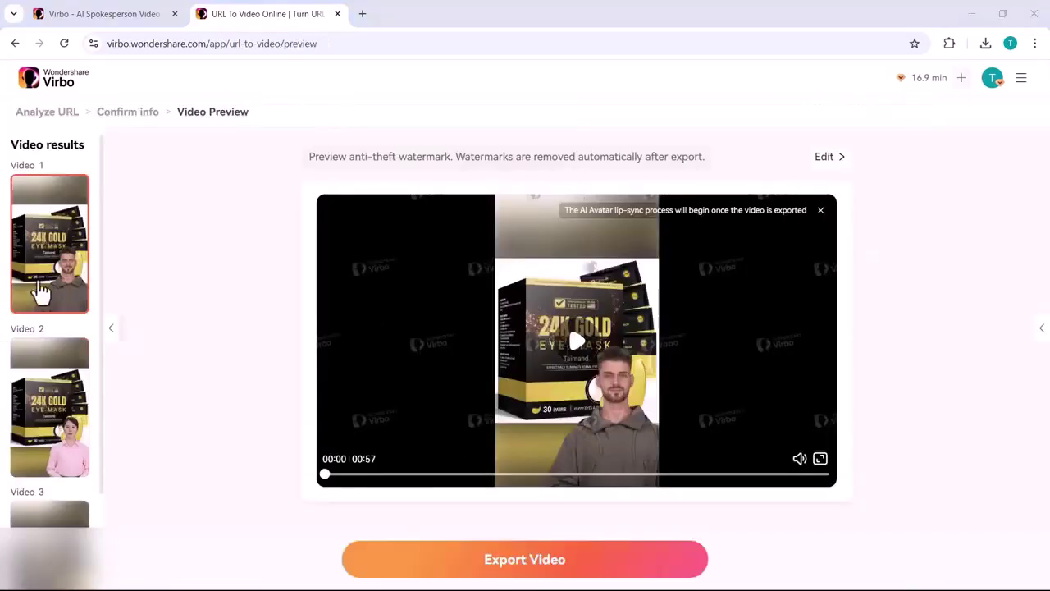
- Select Video 2 in the results and play its woman-avatar eye mask preview
click(27, 405)
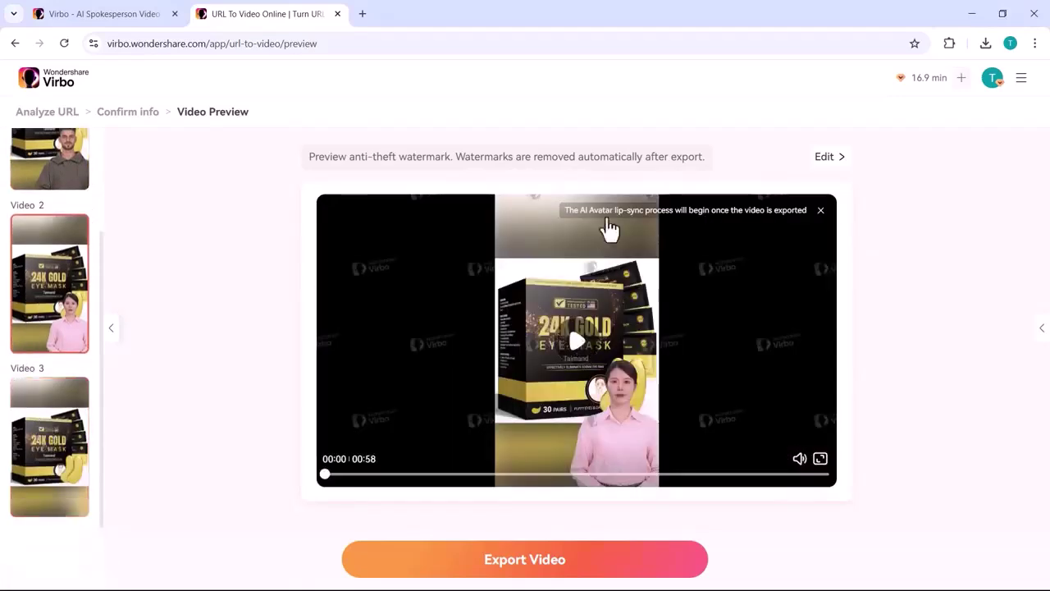
click(604, 359)
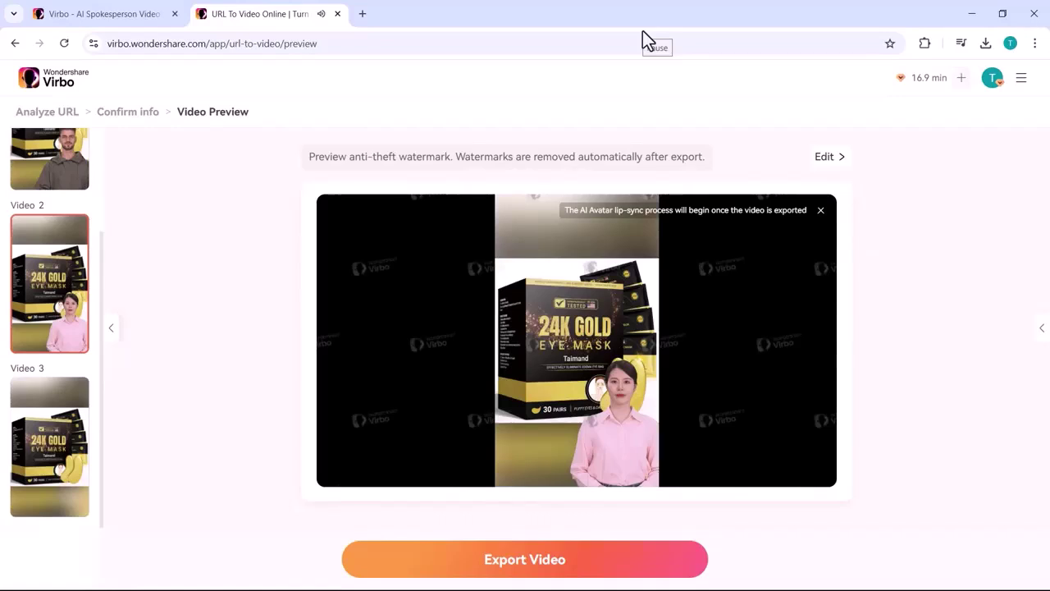
mouse_move(516, 429)
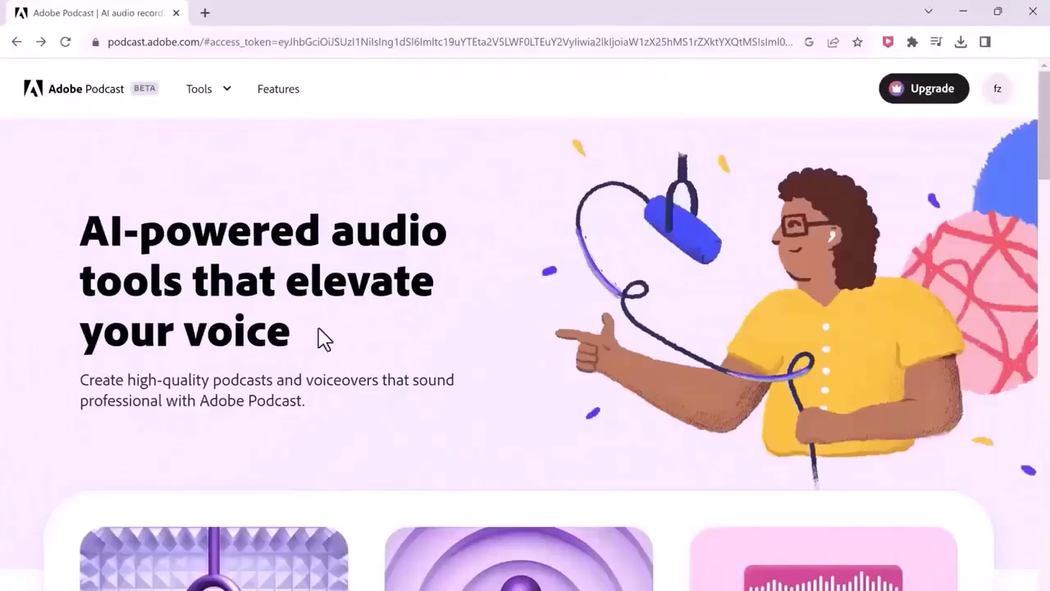
- Scroll the Adobe Podcast homepage down and back up to the Enhance Speech, Mic Check and Studio cards
scroll(323, 415, down, 4)
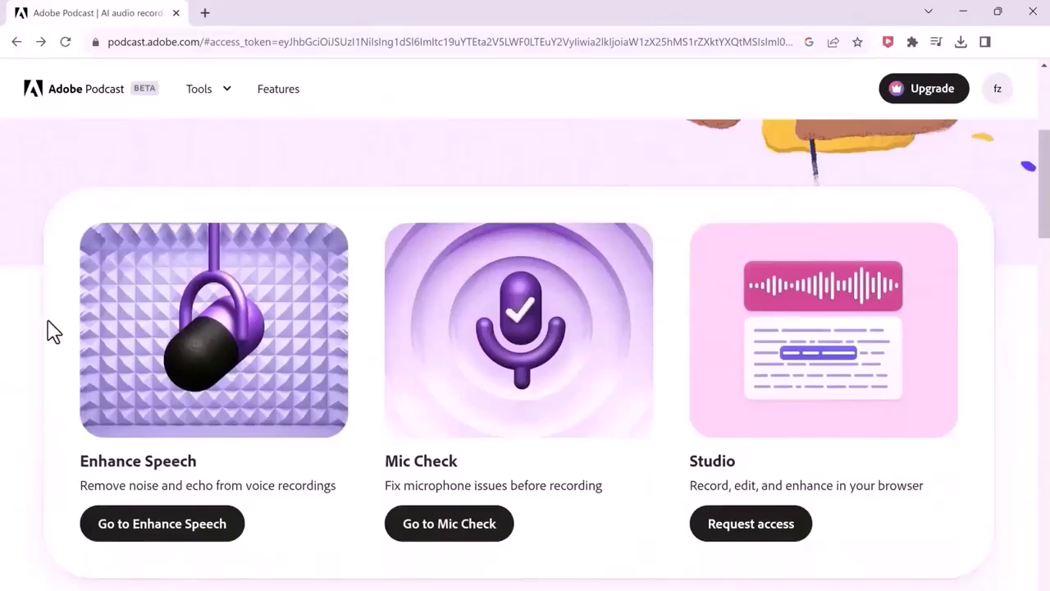
scroll(159, 420, down, 5)
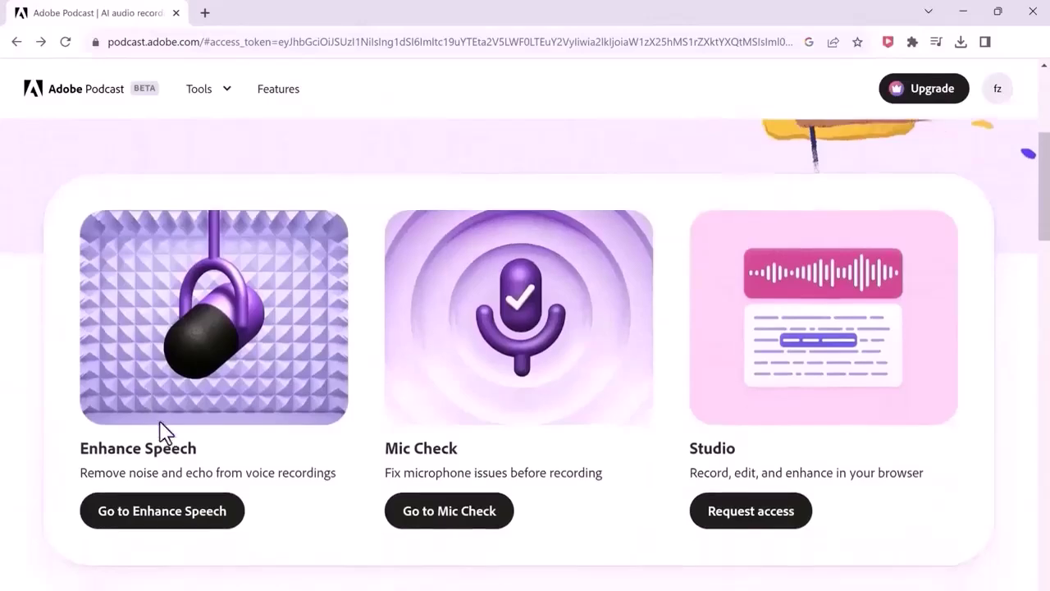
scroll(160, 422, down, 10)
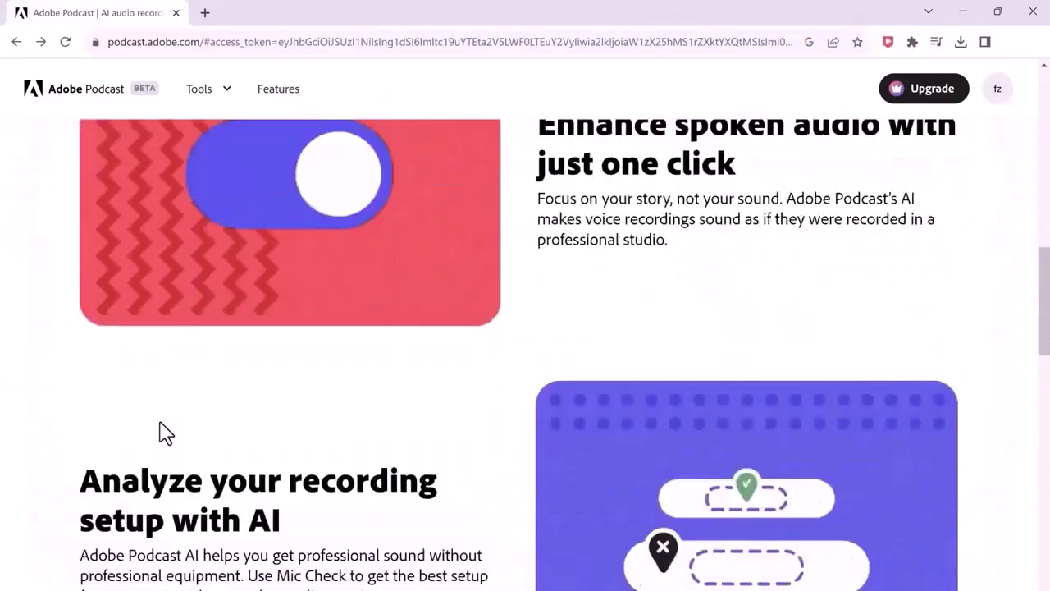
scroll(159, 422, down, 8)
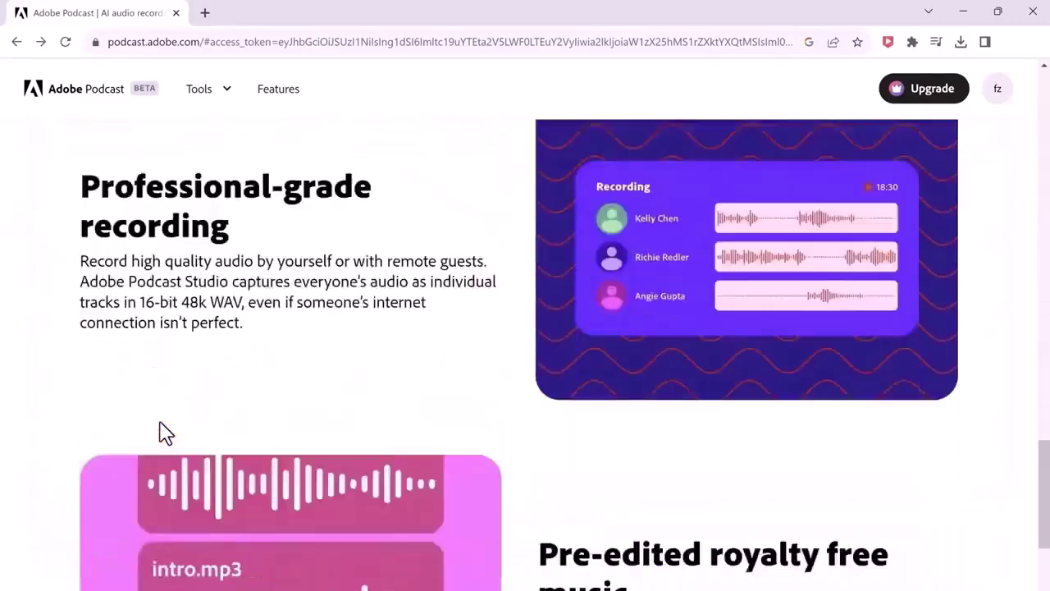
scroll(159, 424, up, 18)
scroll(158, 419, up, 5)
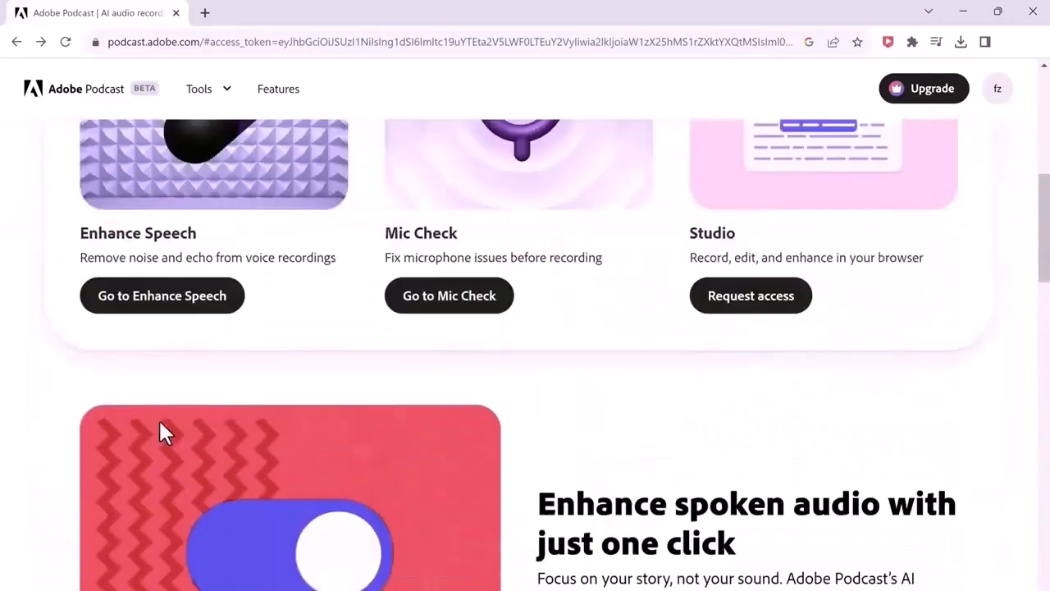
- Open Enhance Speech and play Sample.mp3 with enhancement on, then off
click(179, 453)
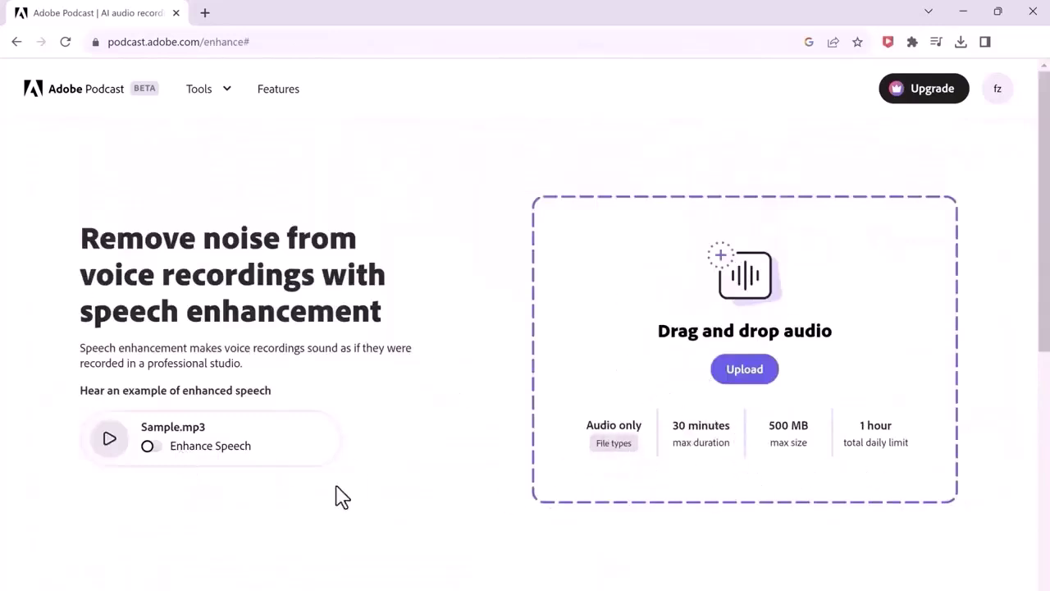
click(150, 446)
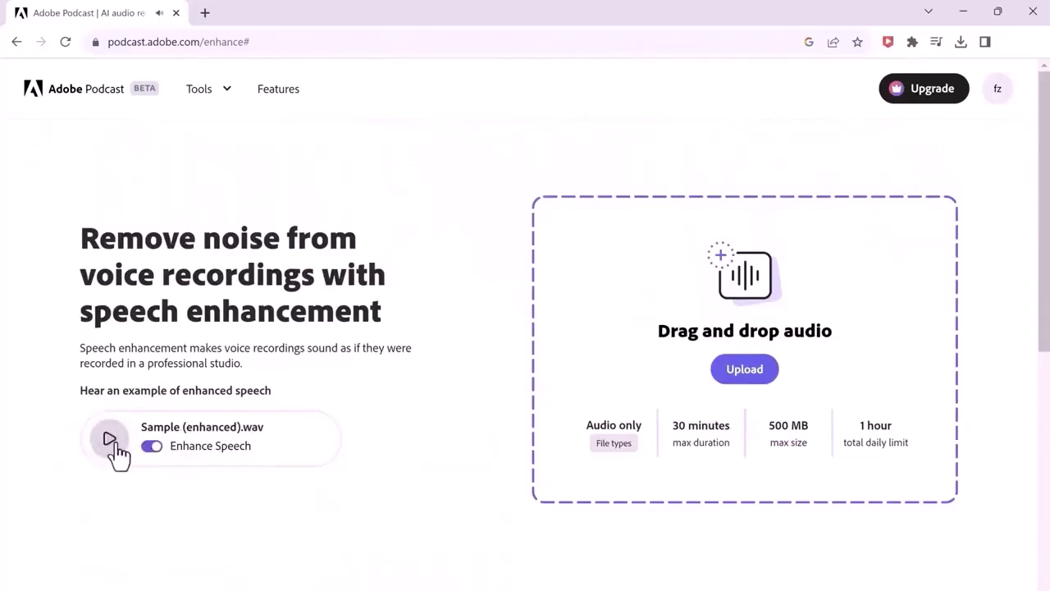
click(147, 447)
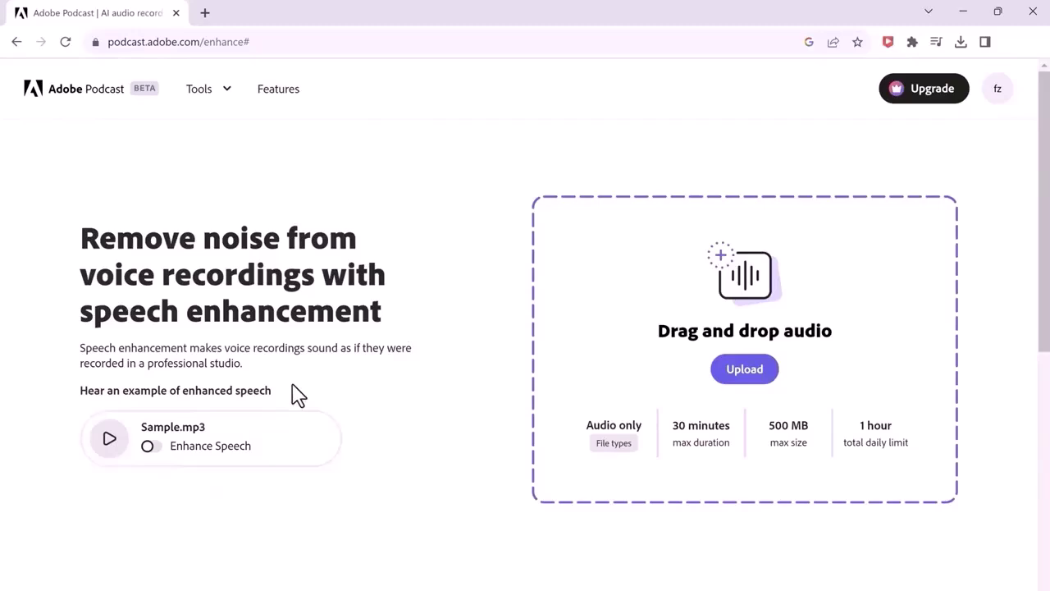
scroll(297, 396, down, 5)
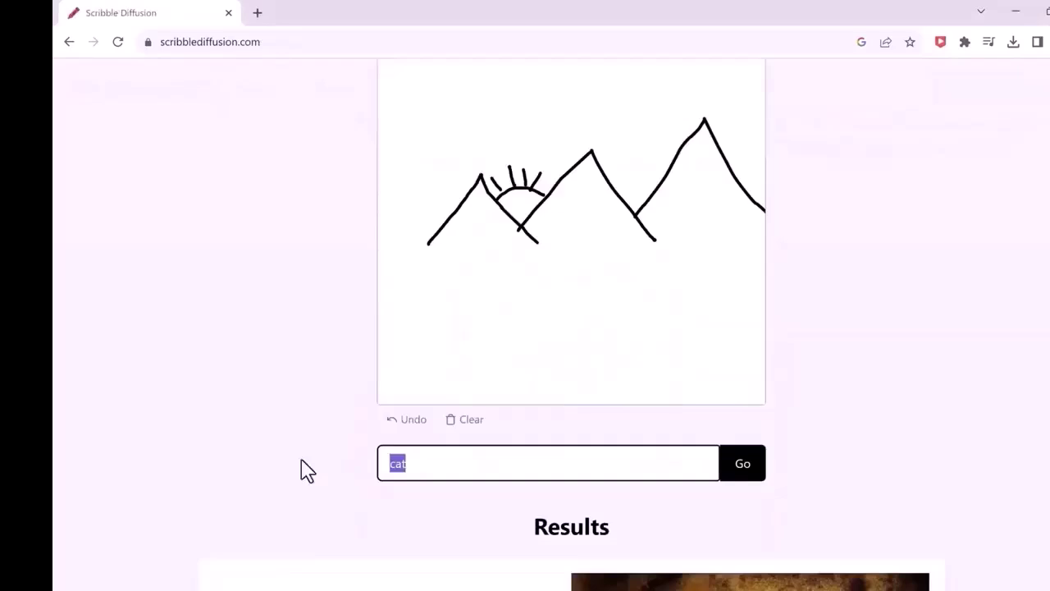
- Replace the prompt with 'Mountain' and generate images from the sketch
key(BackSpace)
text(Mountain)
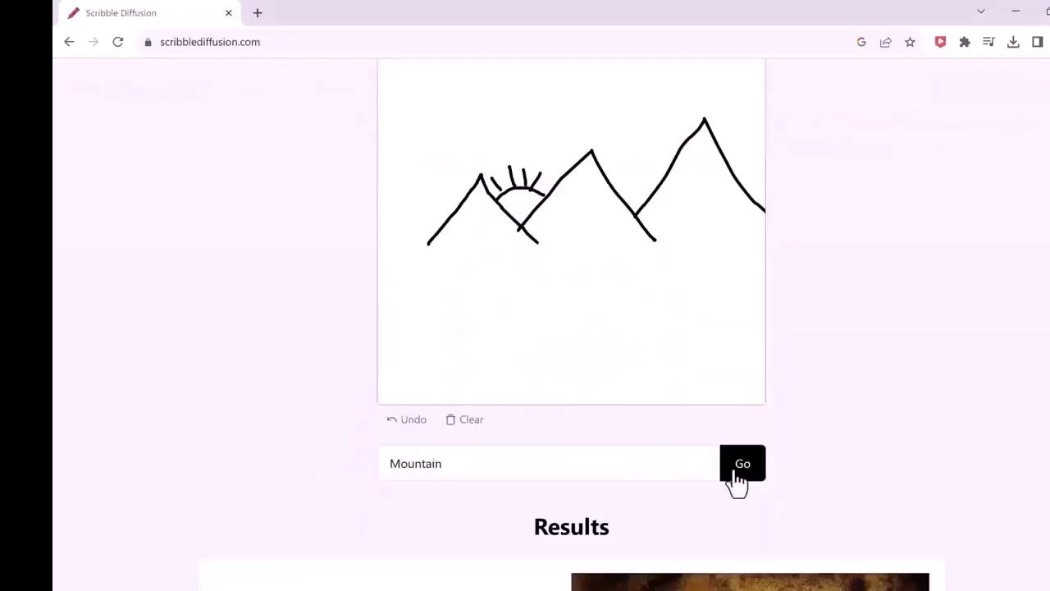
click(733, 471)
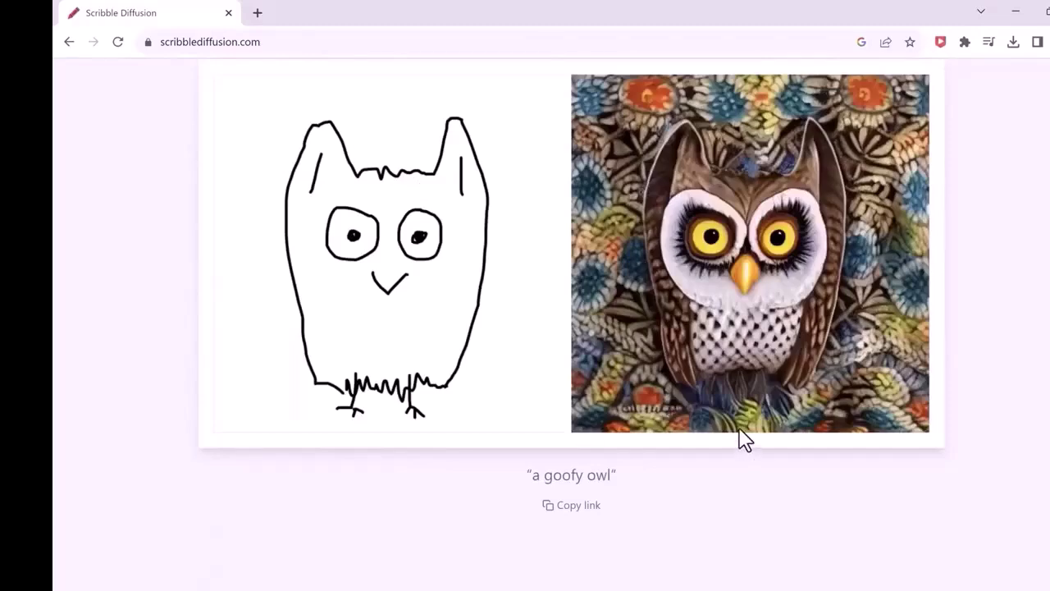
- Undo the owl sketch's last stroke, then clear the whole canvas
scroll(741, 436, up, 8)
scroll(504, 517, down, 2)
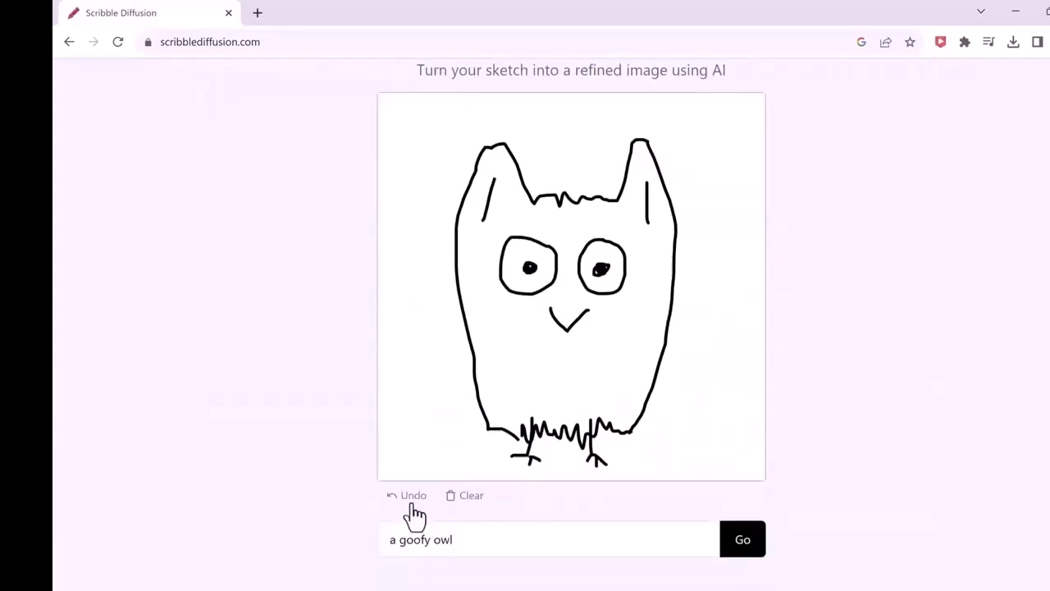
click(406, 498)
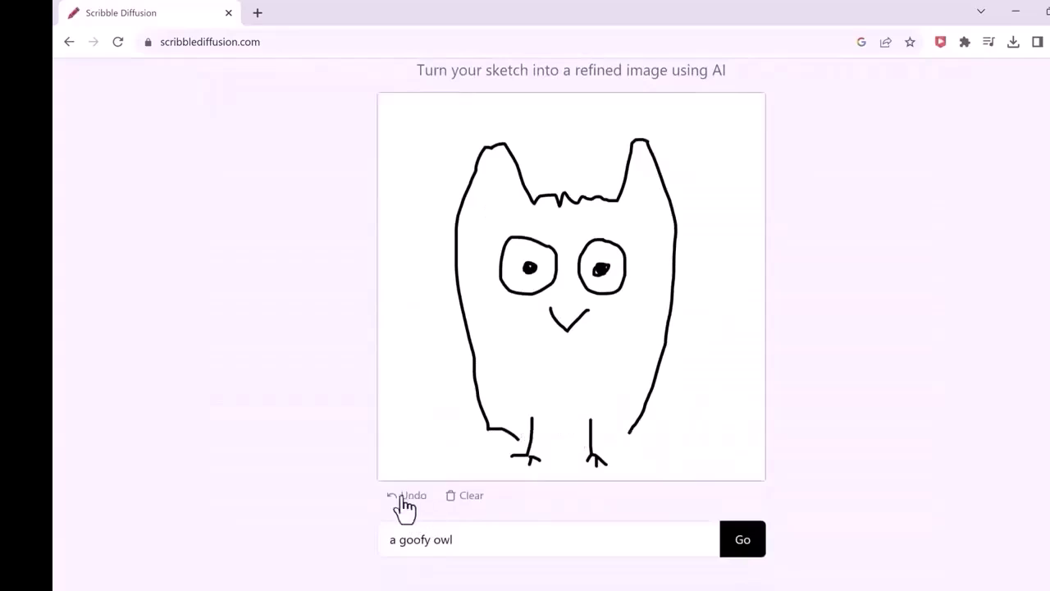
click(466, 496)
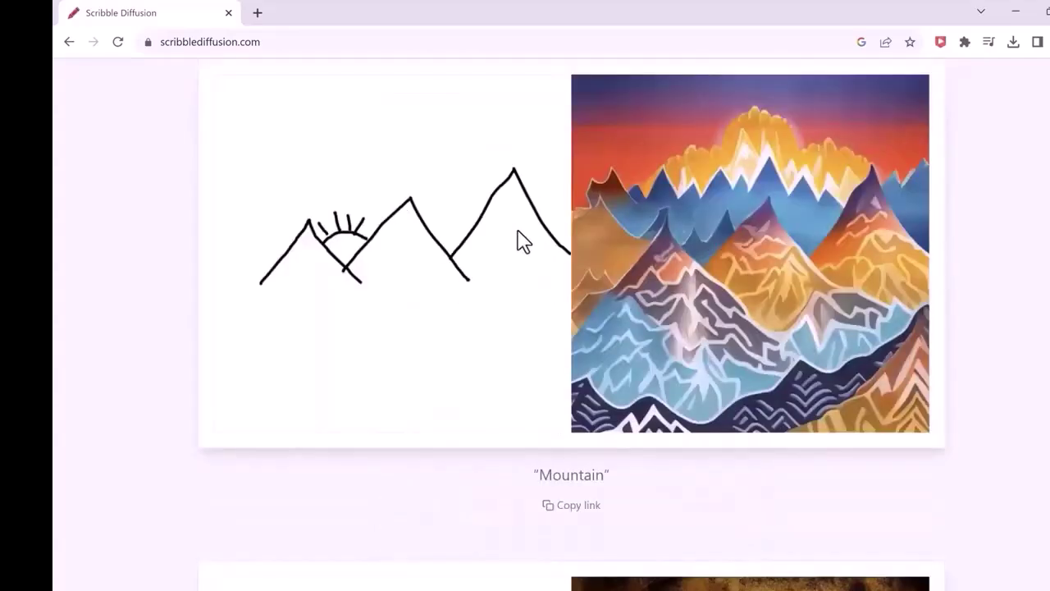
scroll(516, 238, up, 8)
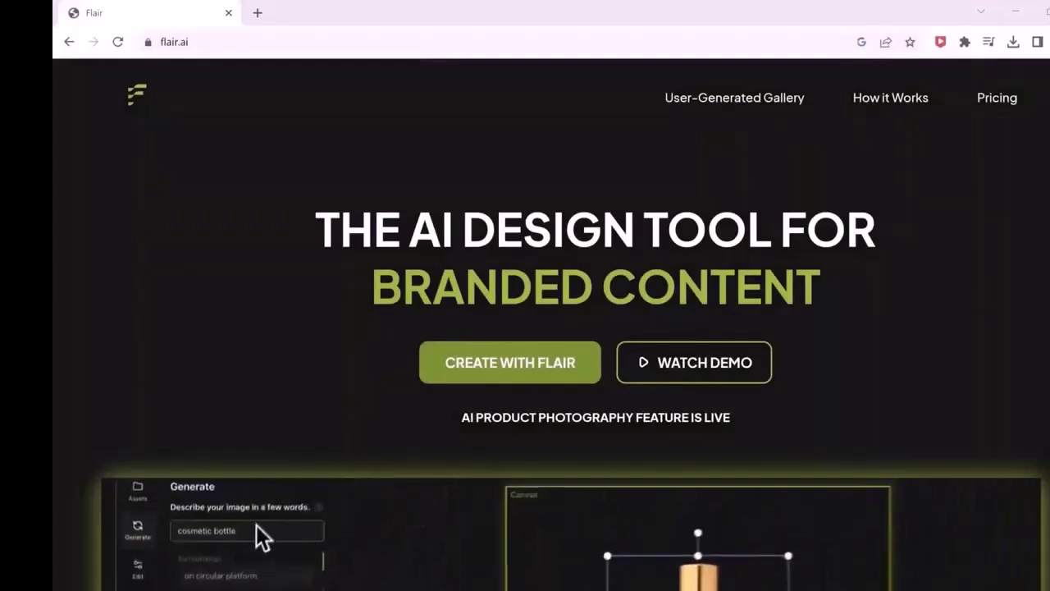
- Scroll flair.ai down to the editor demo listing prompts like 'cosmetic bottle'
scroll(943, 276, down, 2)
scroll(942, 268, down, 2)
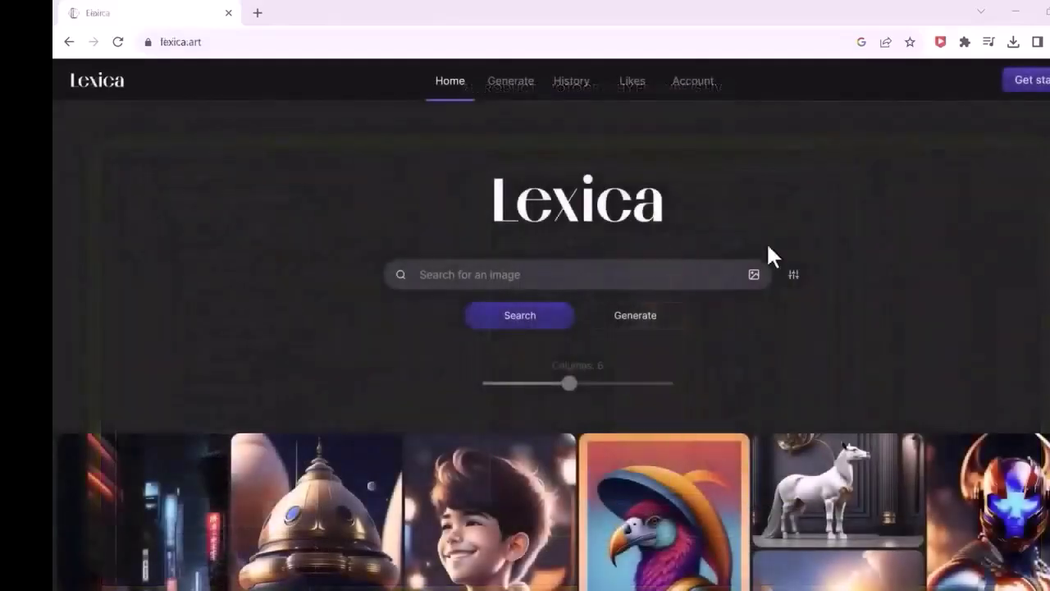
- Scroll the Lexica gallery, then type a prompt of a named person drinking coffee into search
scroll(849, 254, down, 3)
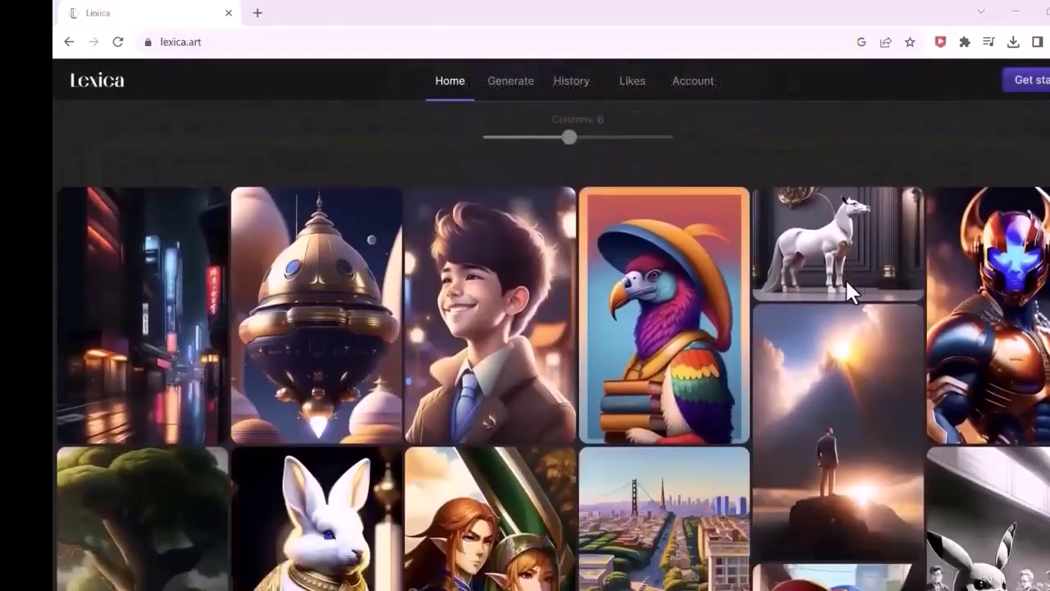
scroll(848, 282, down, 2)
scroll(818, 399, down, 3)
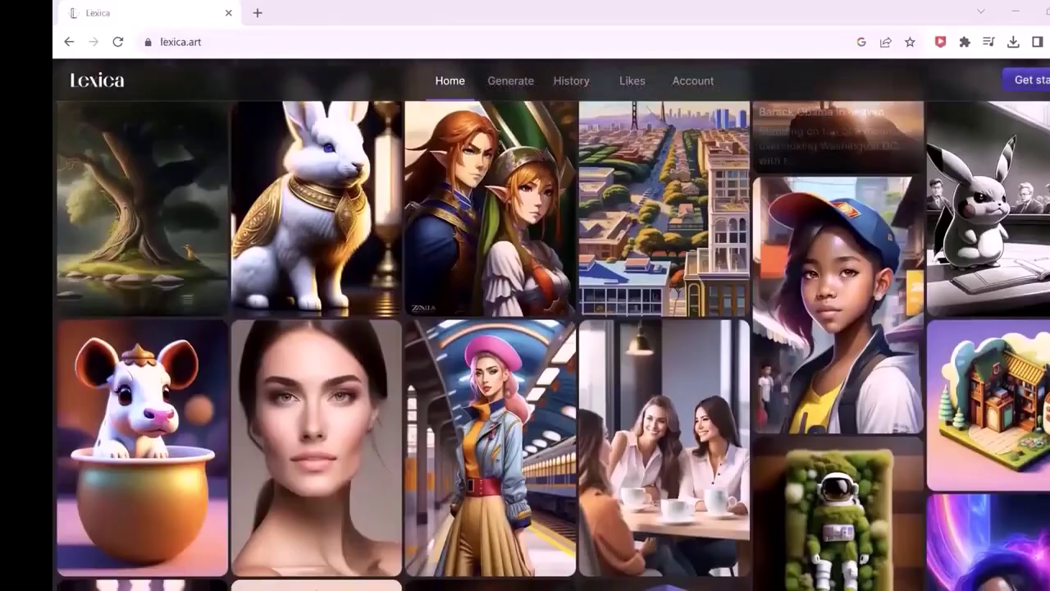
scroll(1047, 446, down, 6)
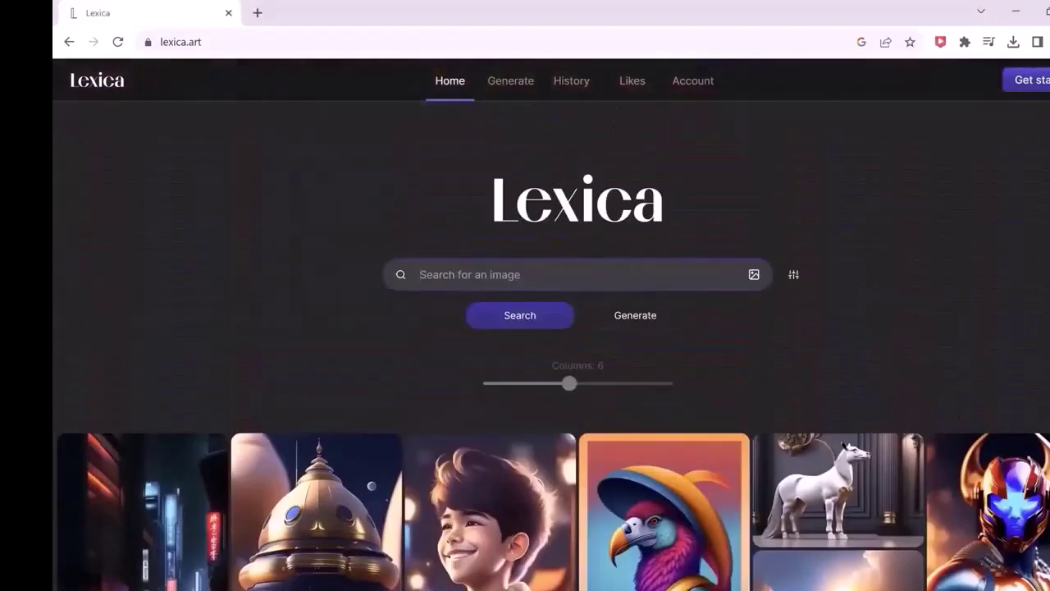
text(elon musk drinking coffee)
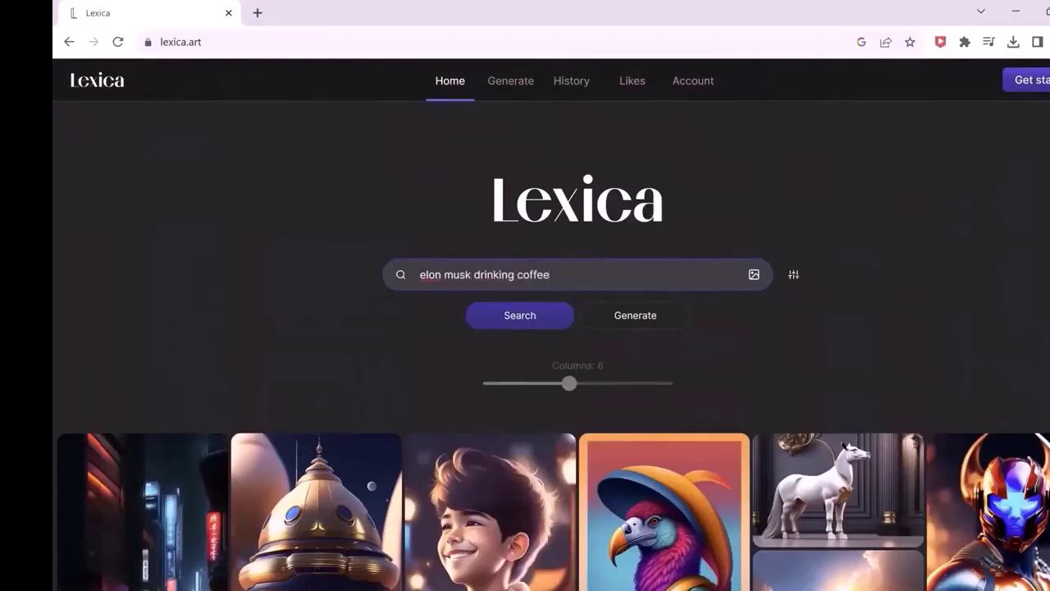
- Run the coffee-drinking search and open the city-street result's prompt details
click(515, 318)
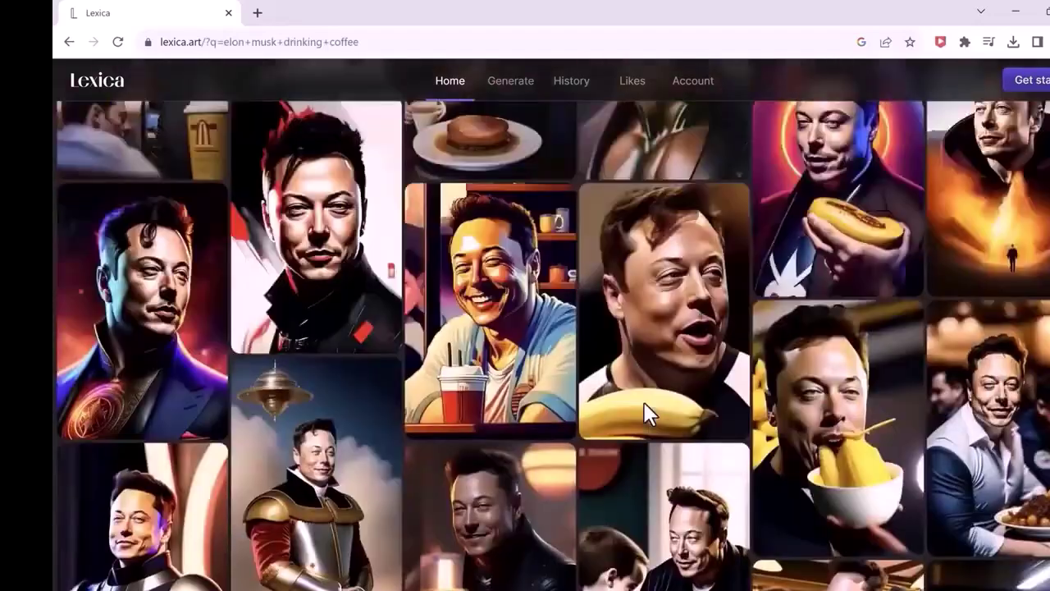
scroll(644, 414, up, 4)
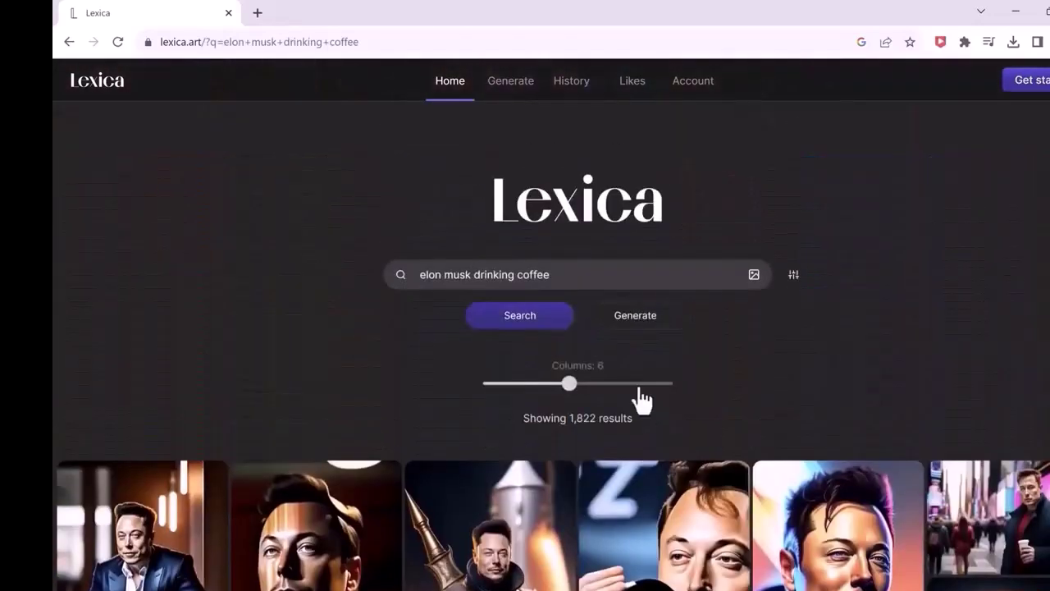
scroll(640, 399, down, 2)
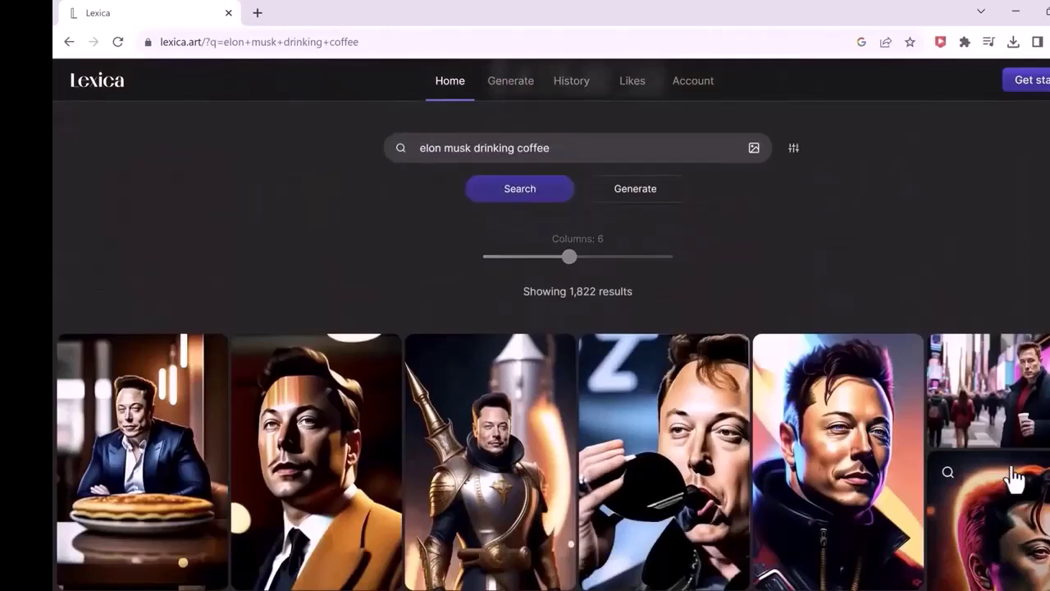
click(1017, 400)
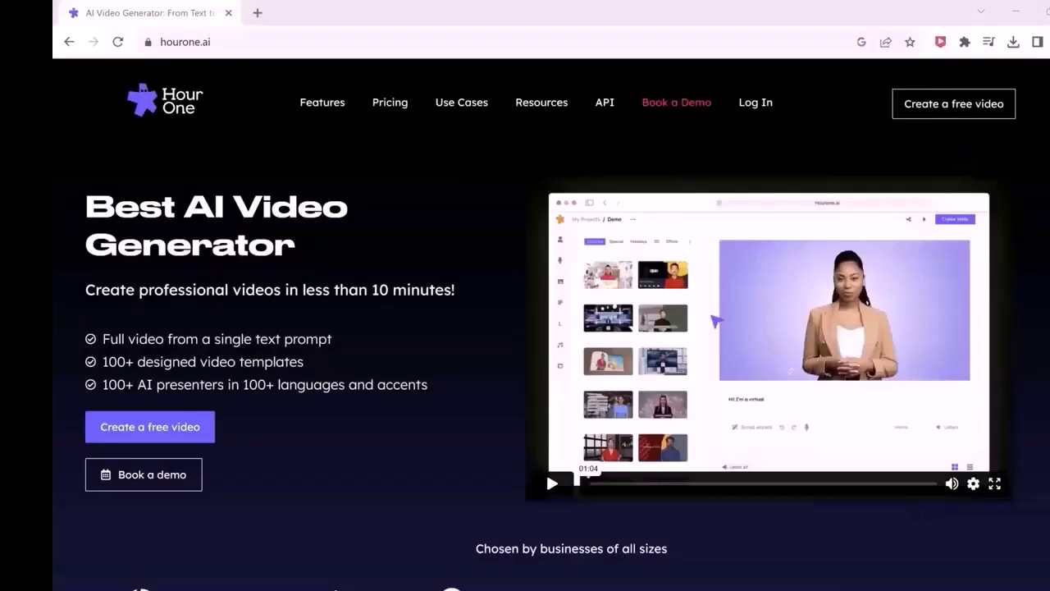
- Play Hour One's homepage demo video in full screen, then exit full screen
scroll(242, 304, down, 7)
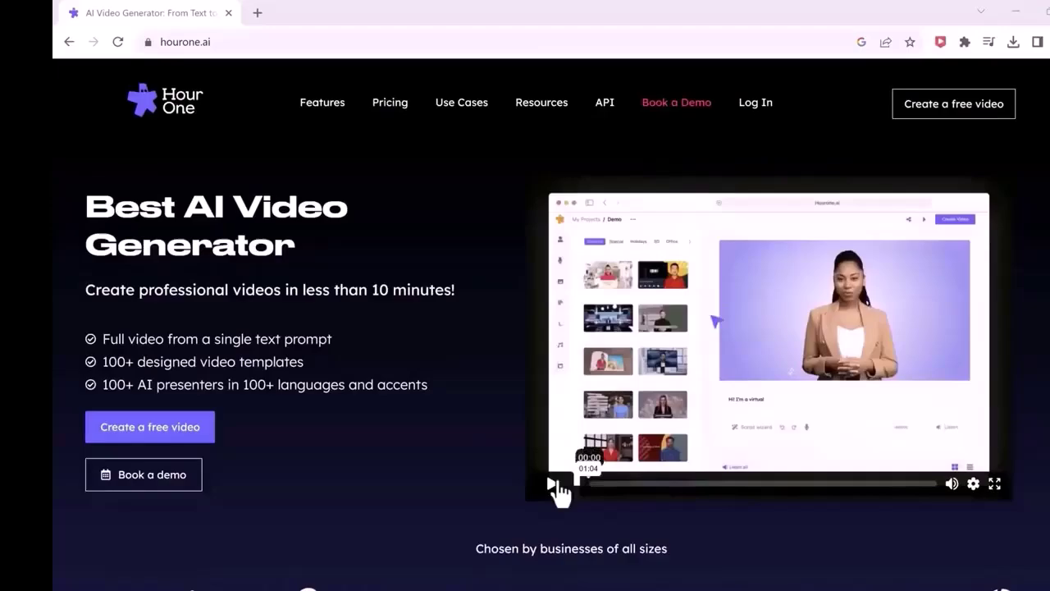
click(552, 484)
click(995, 485)
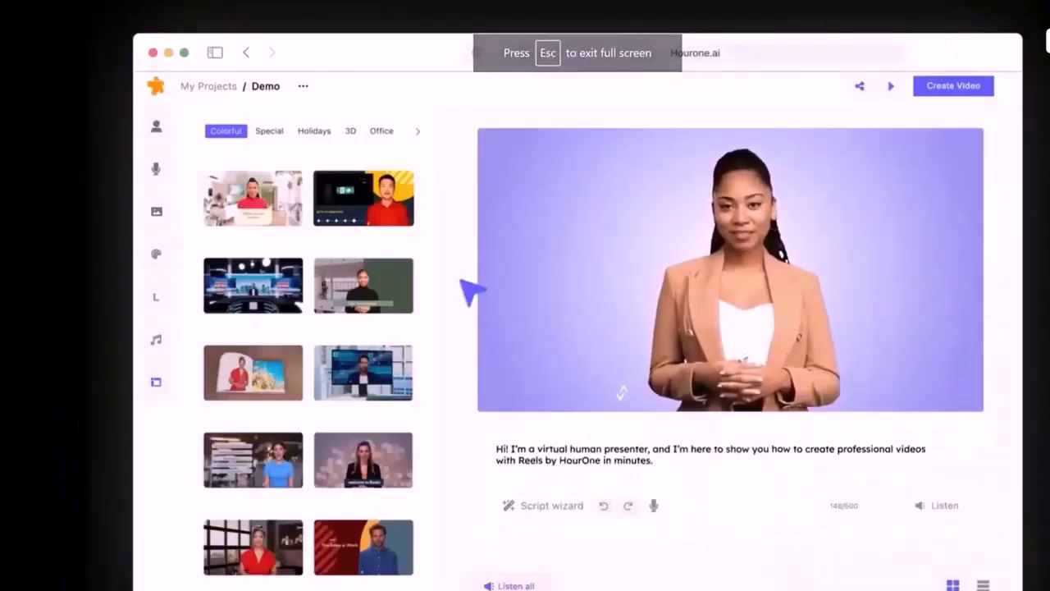
key(Escape)
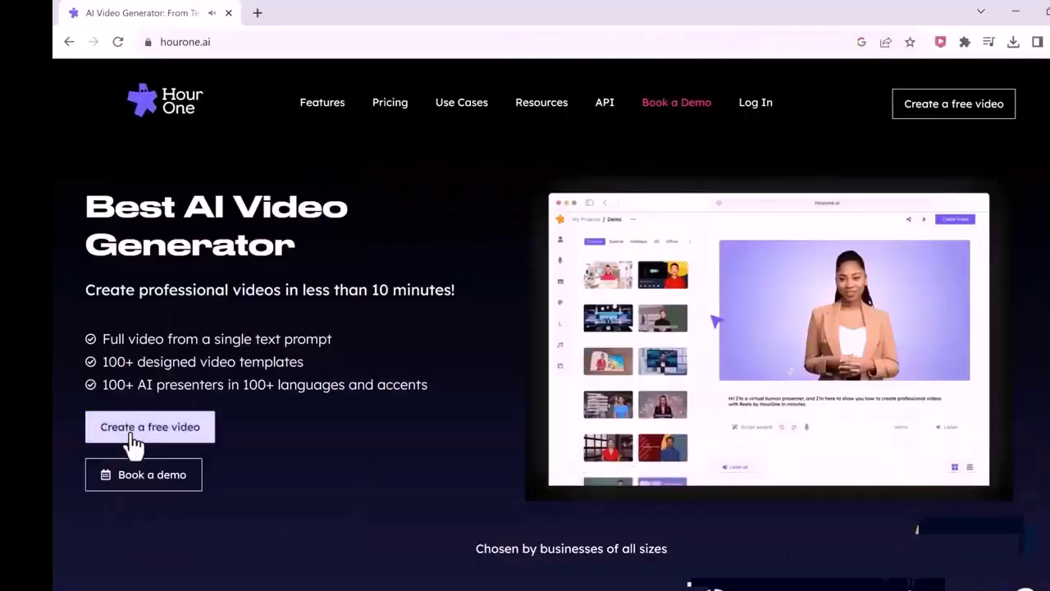
- Start a free video from the 'How to Prevent Zoom Fatigue' template
click(134, 443)
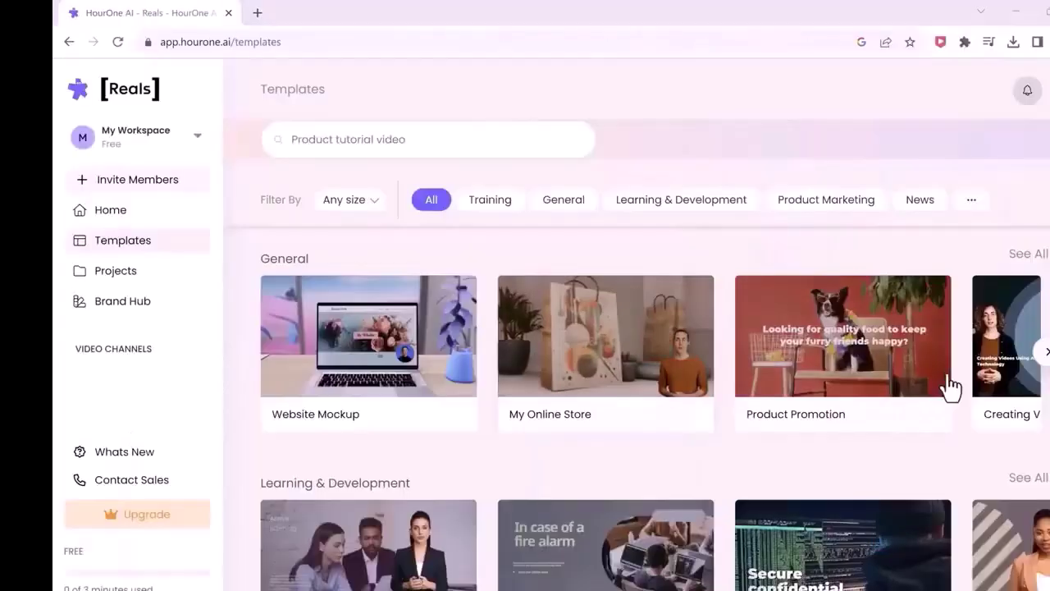
scroll(949, 386, down, 3)
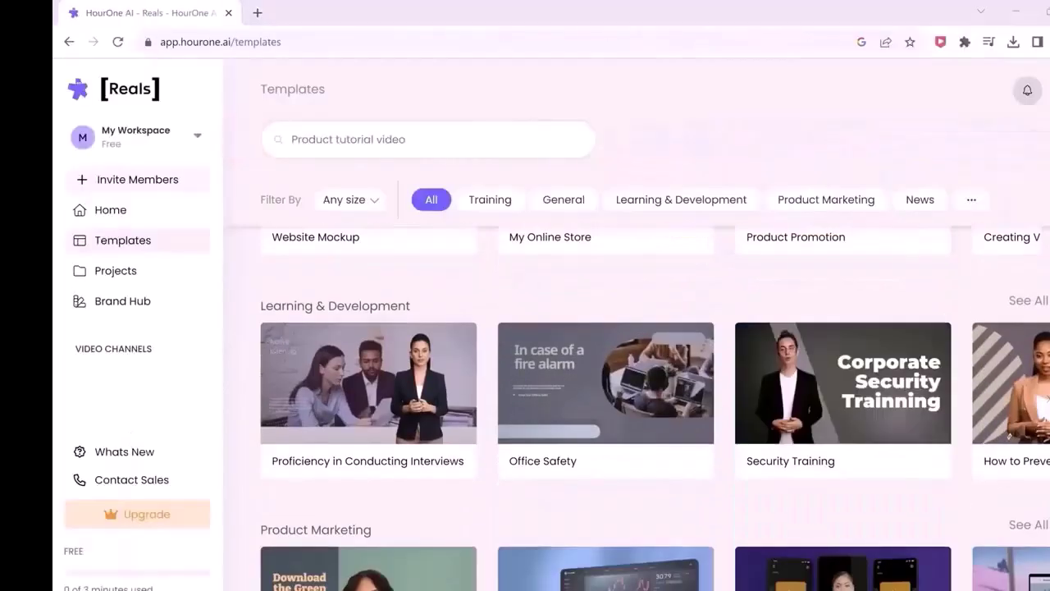
scroll(397, 407, right, 5)
click(398, 408)
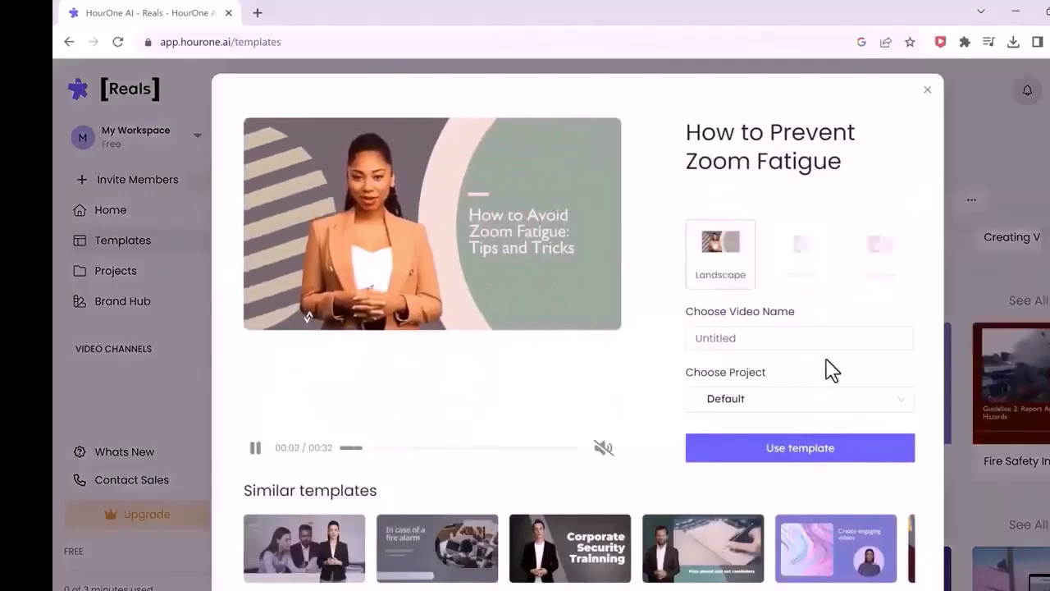
click(796, 458)
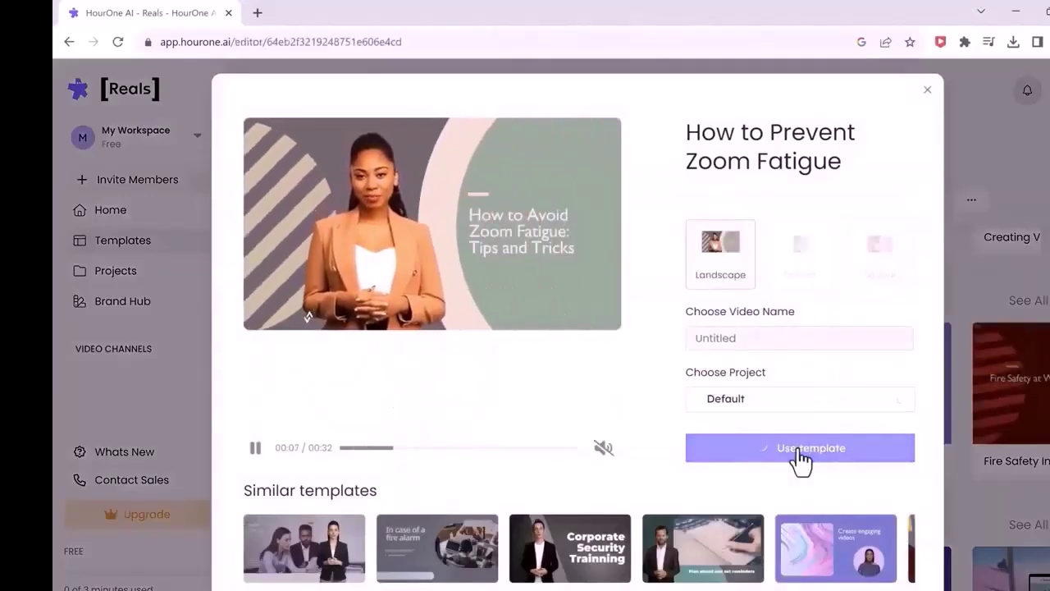